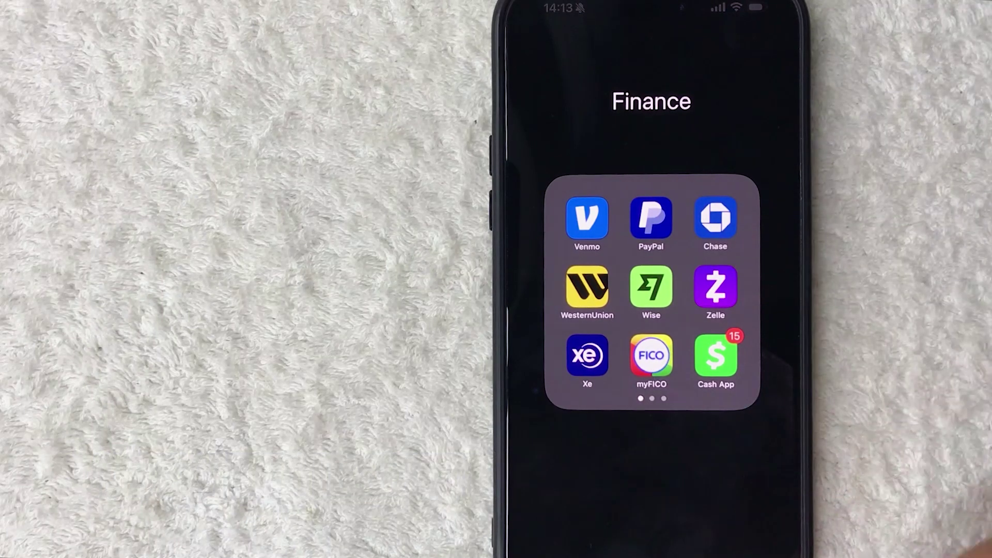
# Launch Cash App from the Finance folder and go to the profile's Account & Settings page
pyautogui.click(715, 354)
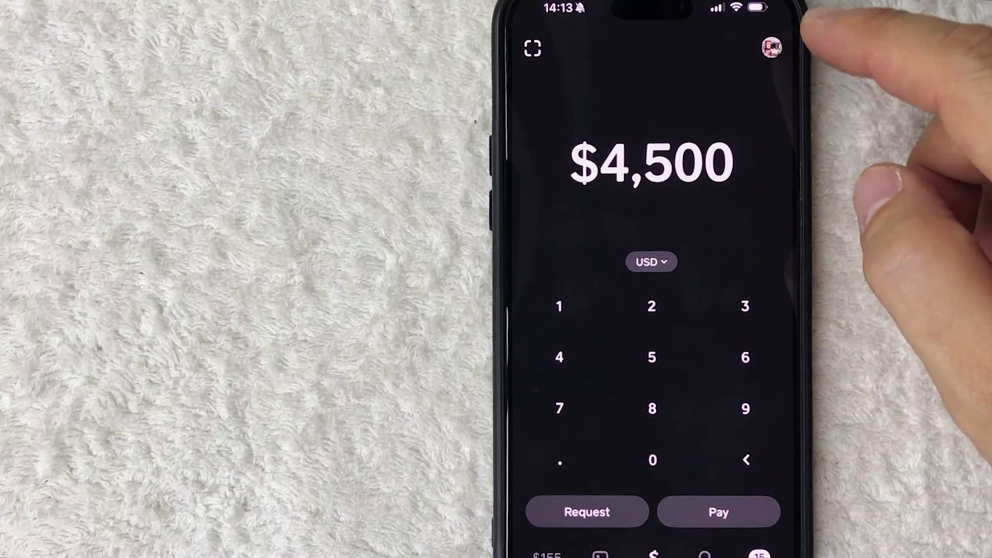
pyautogui.click(772, 47)
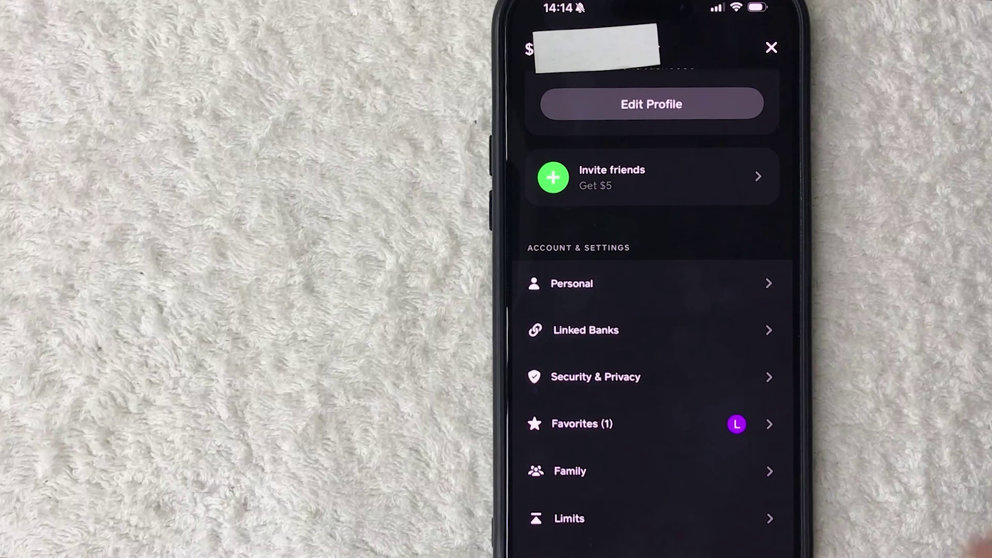
pyautogui.scroll(-1, 760, 465)
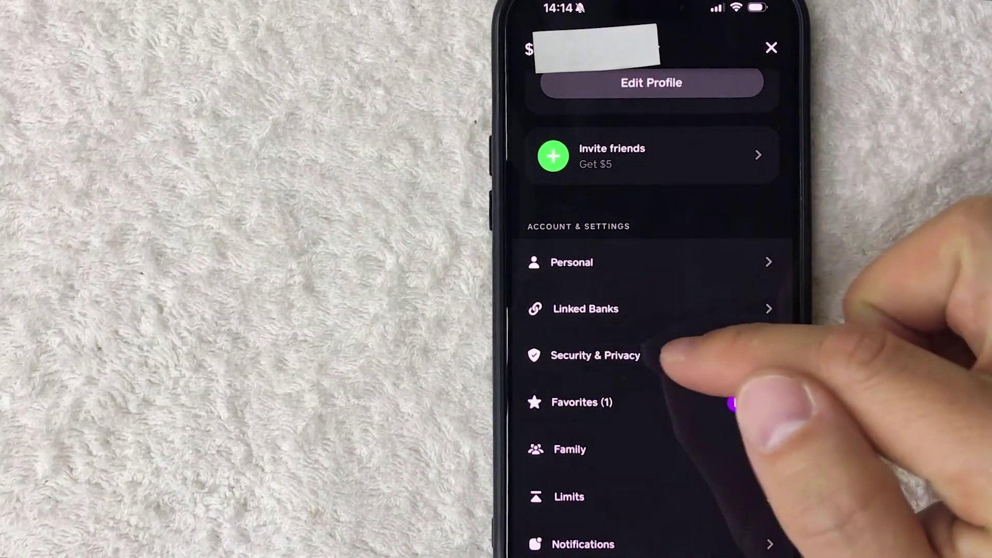
# In Security & Privacy, switch Security Lock on then off and cancel the Face Not Recognized alert
pyautogui.click(613, 355)
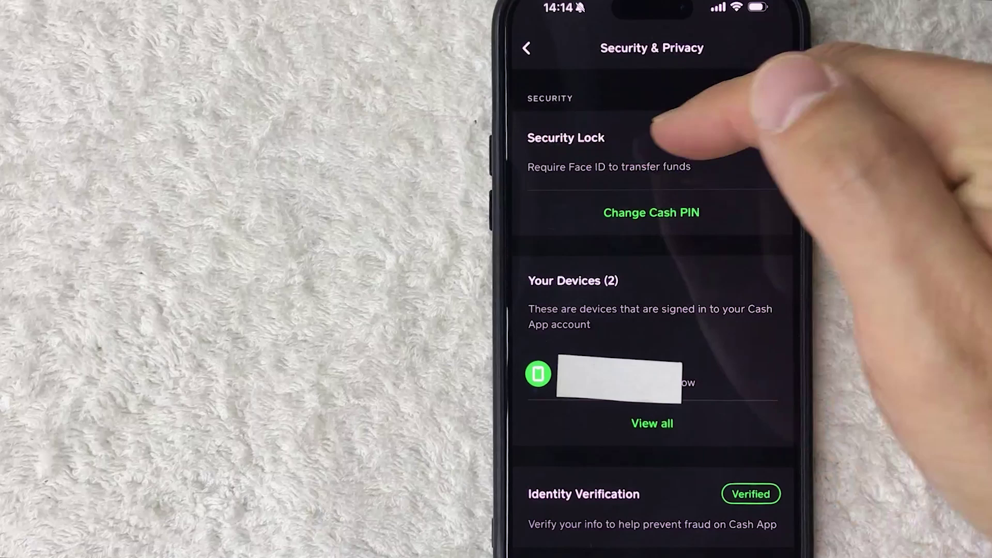
pyautogui.click(763, 137)
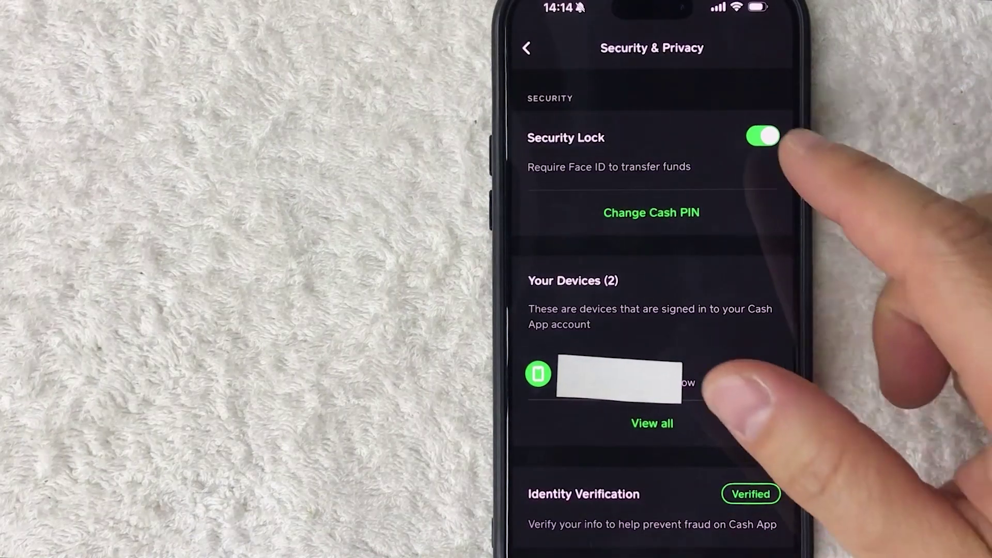
pyautogui.click(763, 137)
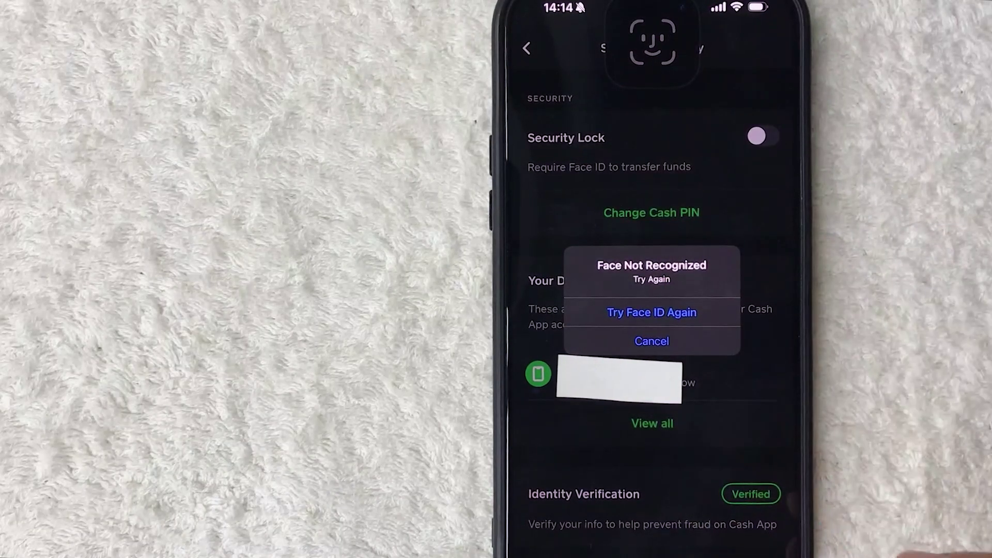
pyautogui.click(652, 341)
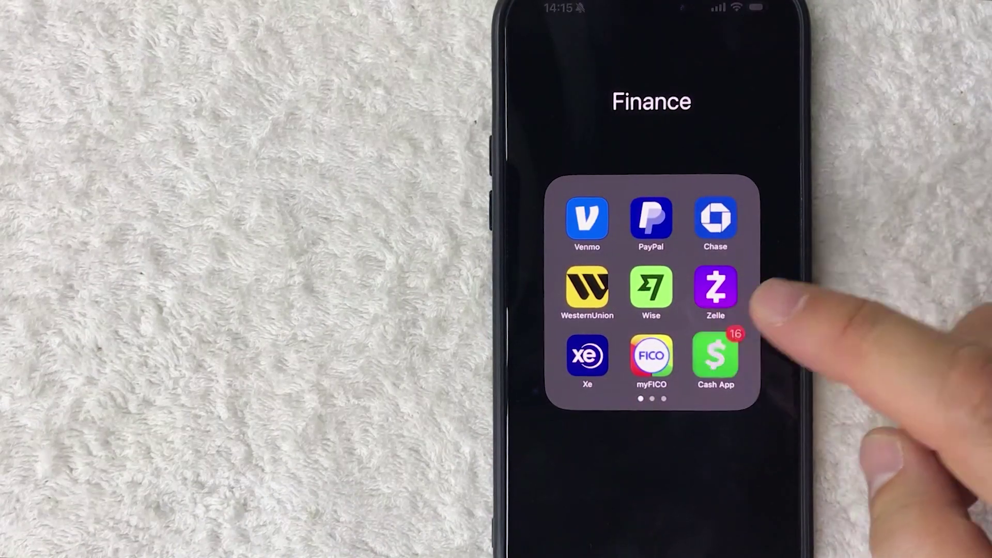
# Relaunch Cash App from the Finance folder and enter $4 on the payment keypad
pyautogui.click(715, 355)
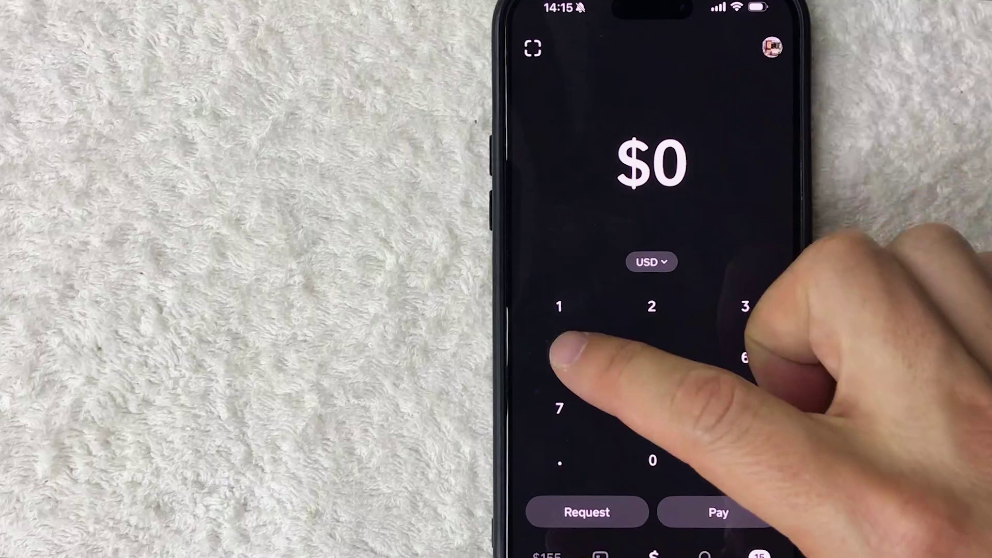
pyautogui.click(560, 358)
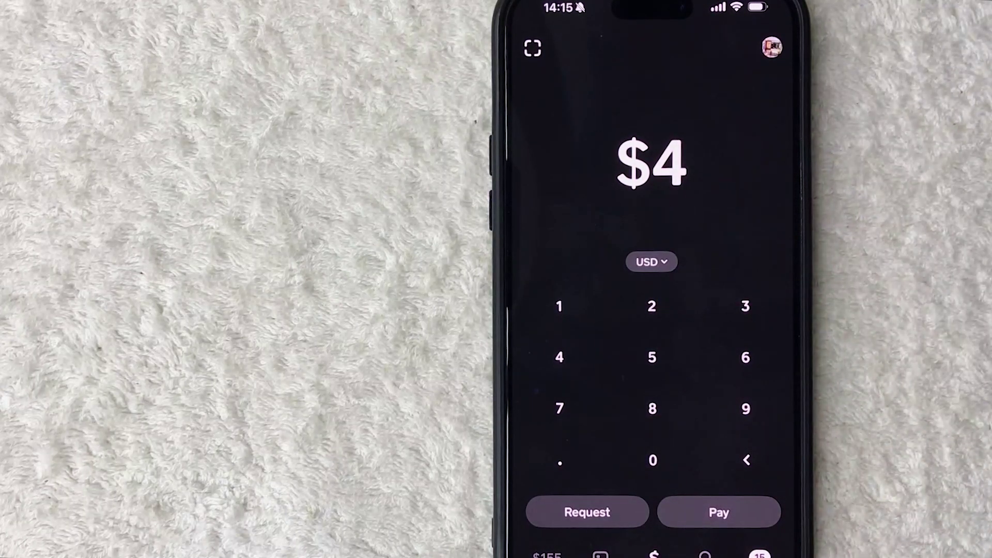